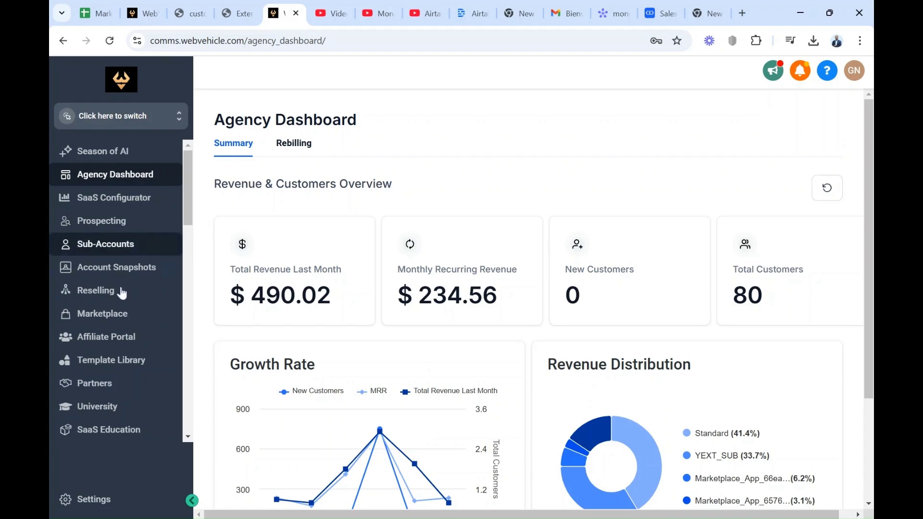
scroll(112, 302, down, 2)
scroll(112, 301, down, 3)
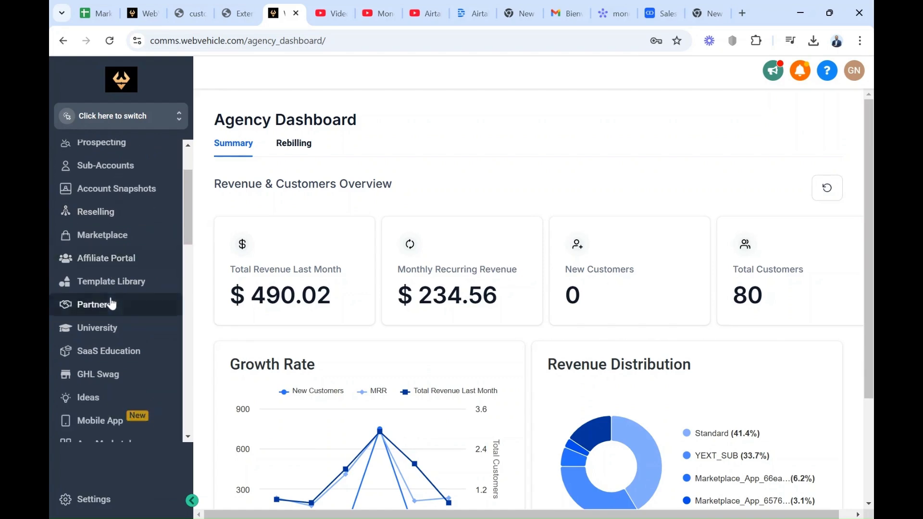
scroll(112, 302, down, 2)
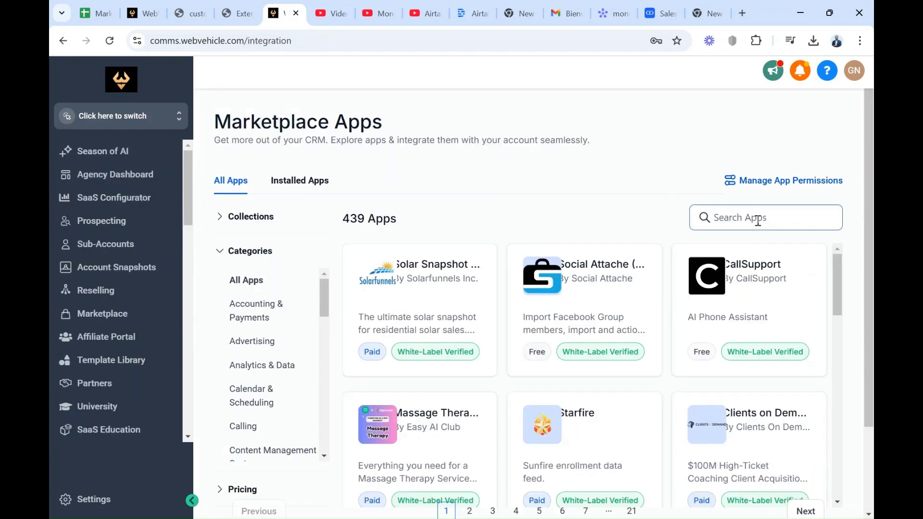
text(m)
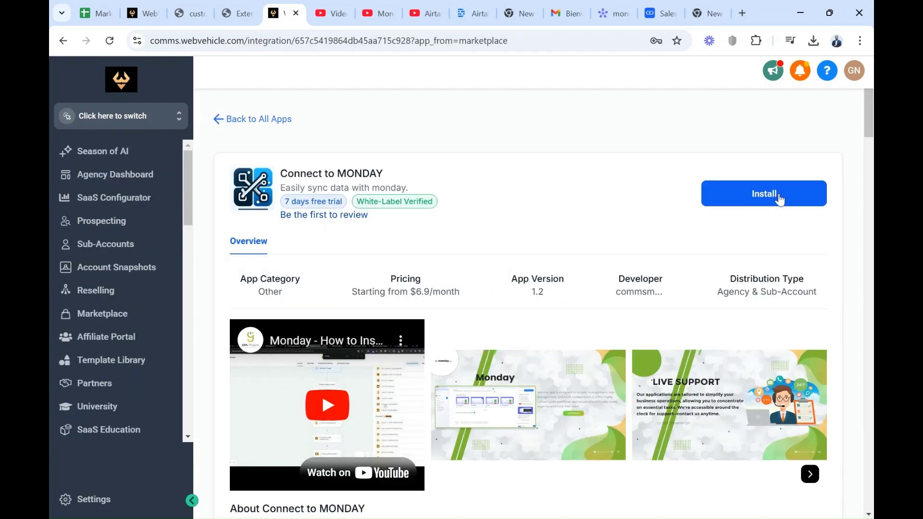
Step: Install Connect to MONDAY for Sub-Account 1, allowing access and confirming the Standard monthly plan
click(779, 197)
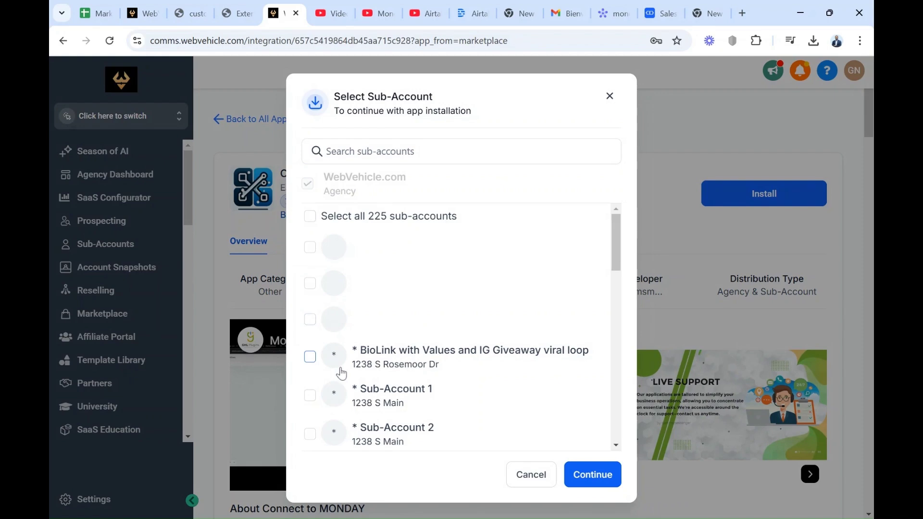
click(309, 396)
click(592, 475)
click(791, 503)
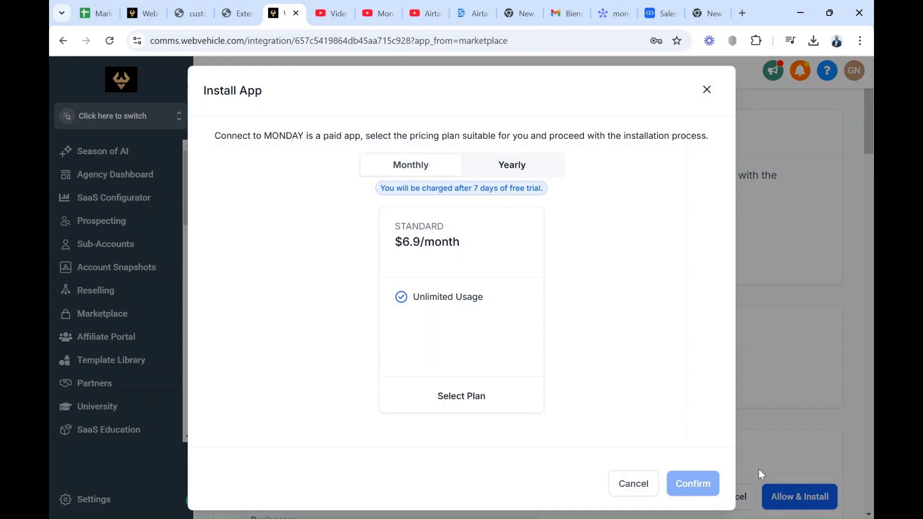
click(499, 327)
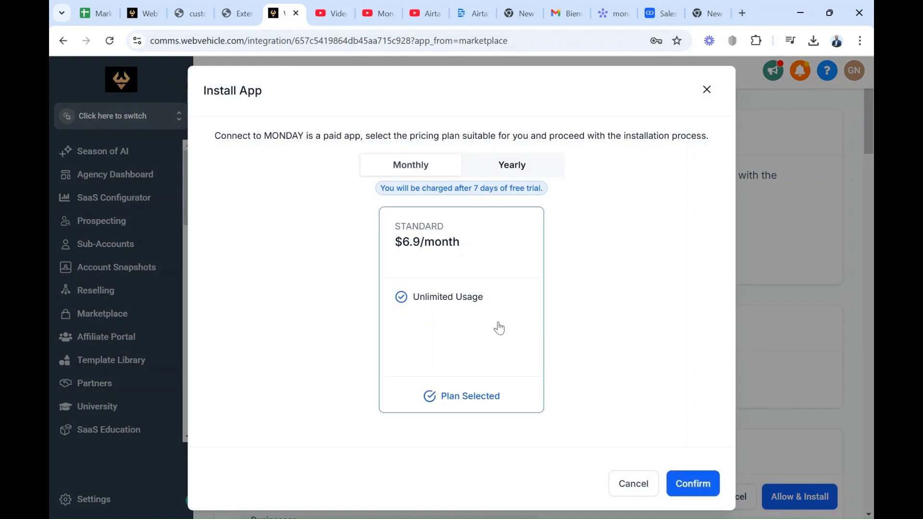
click(692, 483)
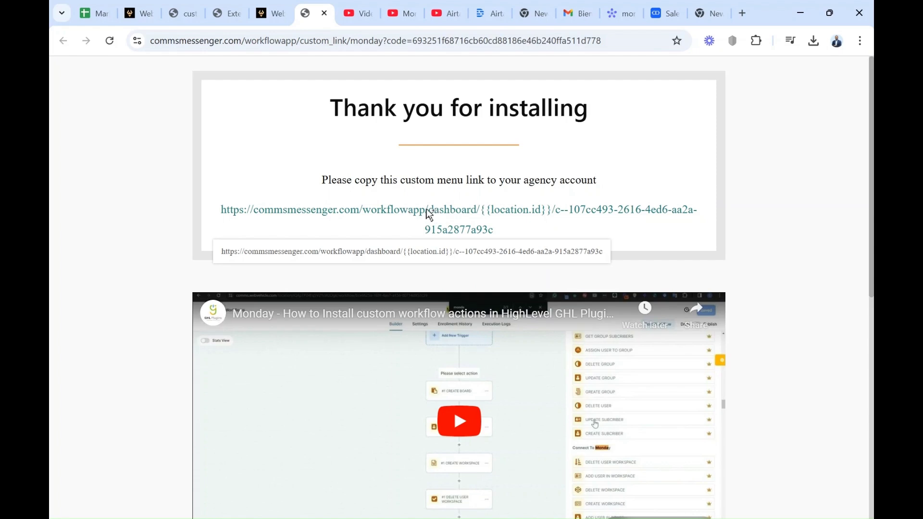
Step: Copy the custom menu link URL and go back to the WebVehicle tab
click(450, 213)
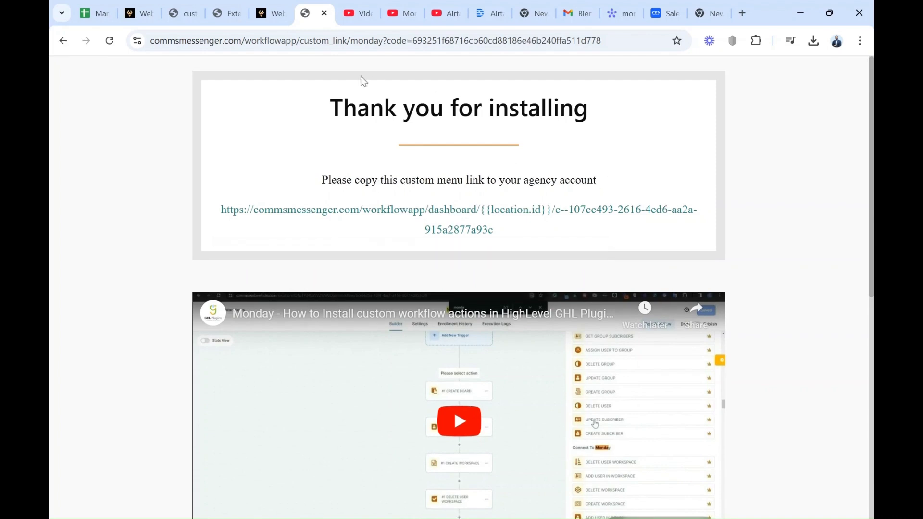
click(267, 14)
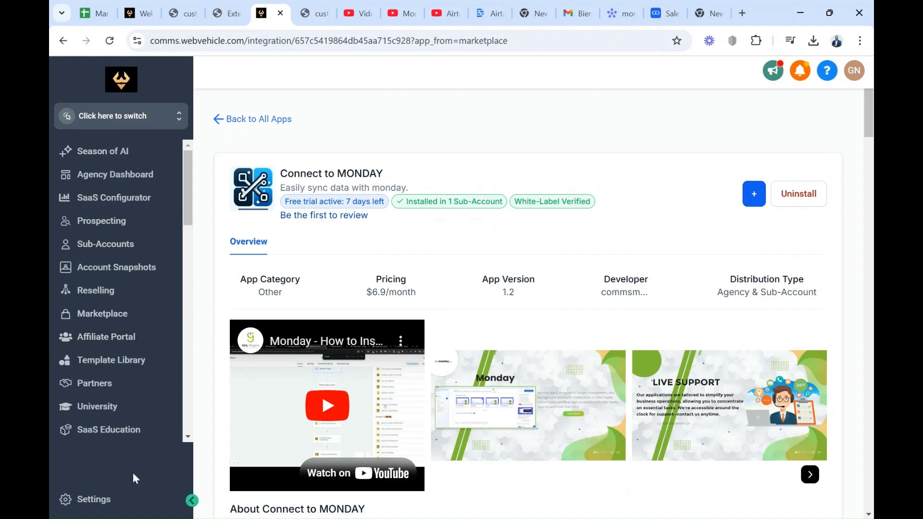
Step: Start a new custom menu link from agency settings, opening and dismissing the icon list
click(94, 499)
click(99, 508)
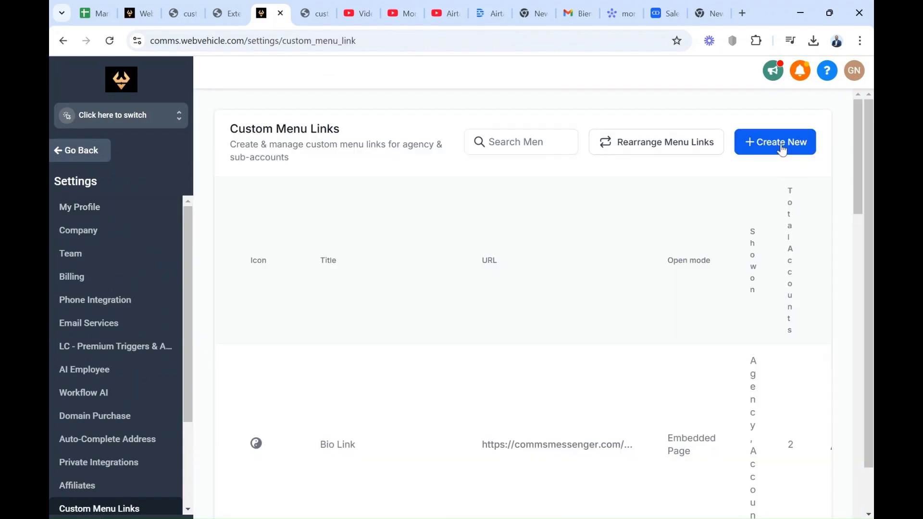
click(783, 144)
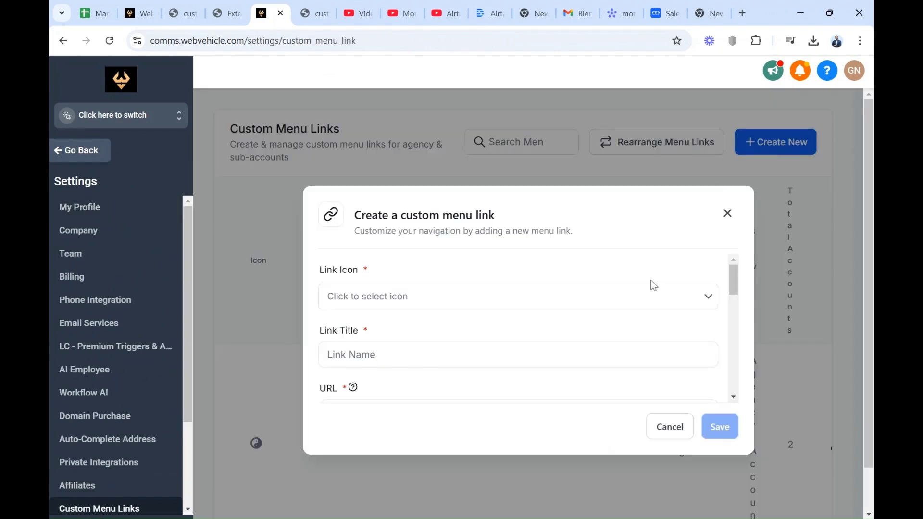
click(709, 297)
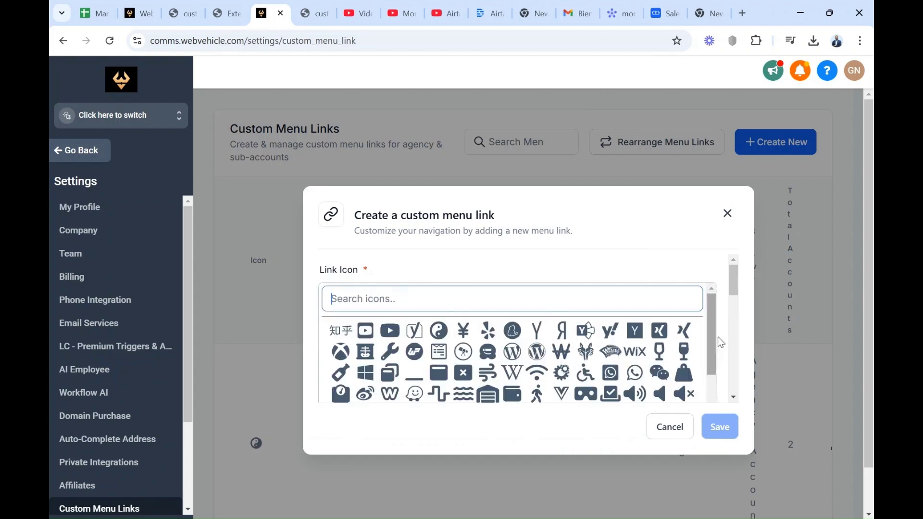
click(722, 341)
Step: Visit the title, URL, sub-account and visibility fields, then cancel the new link
click(529, 355)
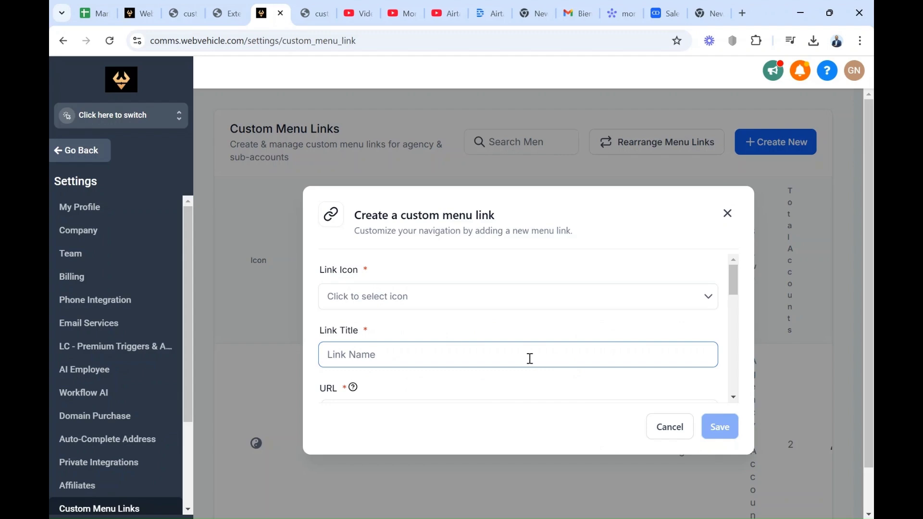
scroll(530, 359, down, 1)
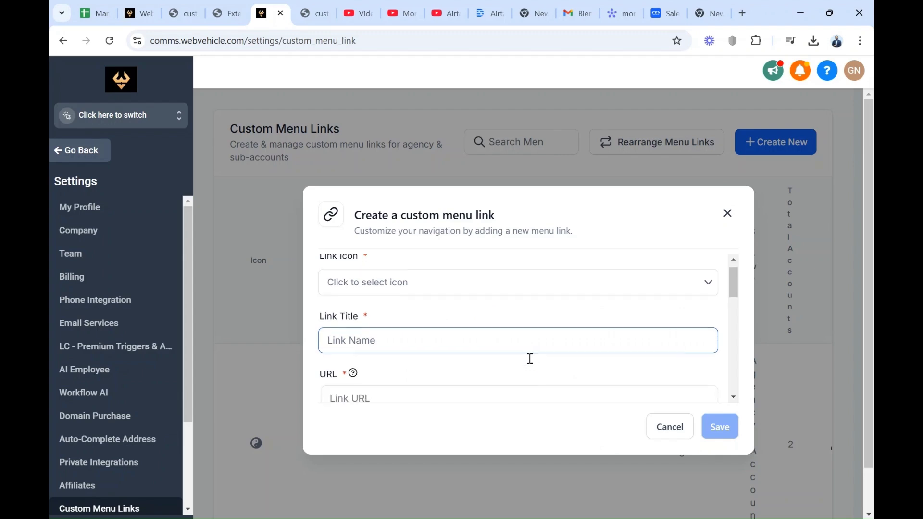
scroll(529, 359, down, 1)
scroll(529, 359, down, 1)
scroll(530, 359, down, 1)
scroll(530, 358, down, 1)
click(443, 324)
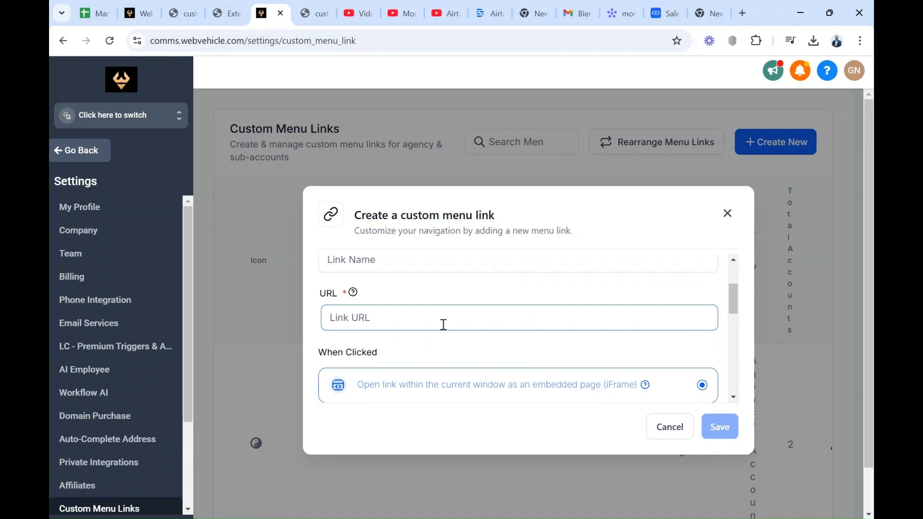
scroll(443, 324, down, 2)
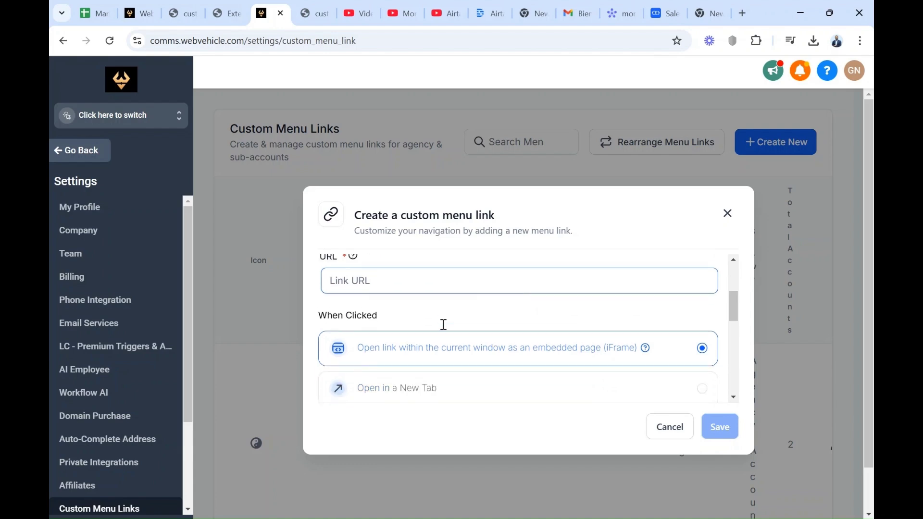
scroll(522, 328, down, 2)
scroll(521, 328, down, 1)
scroll(522, 328, down, 1)
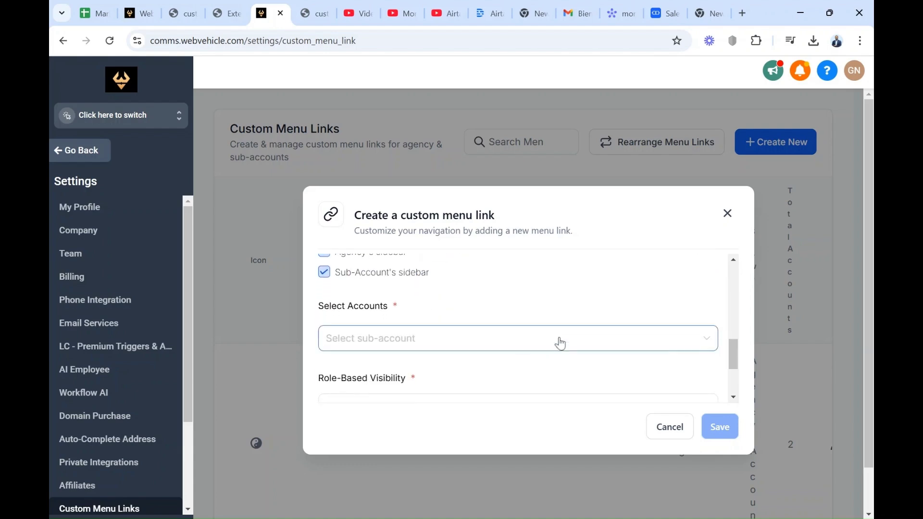
click(522, 337)
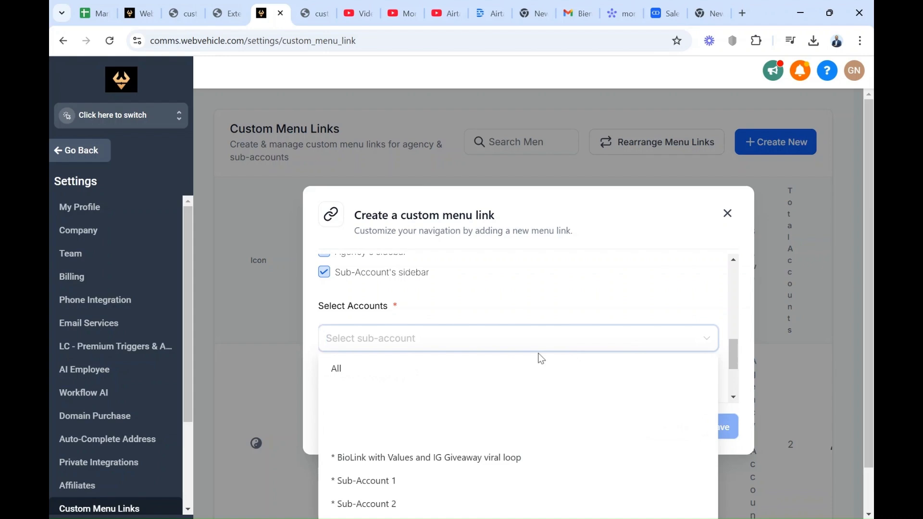
scroll(574, 300, down, 1)
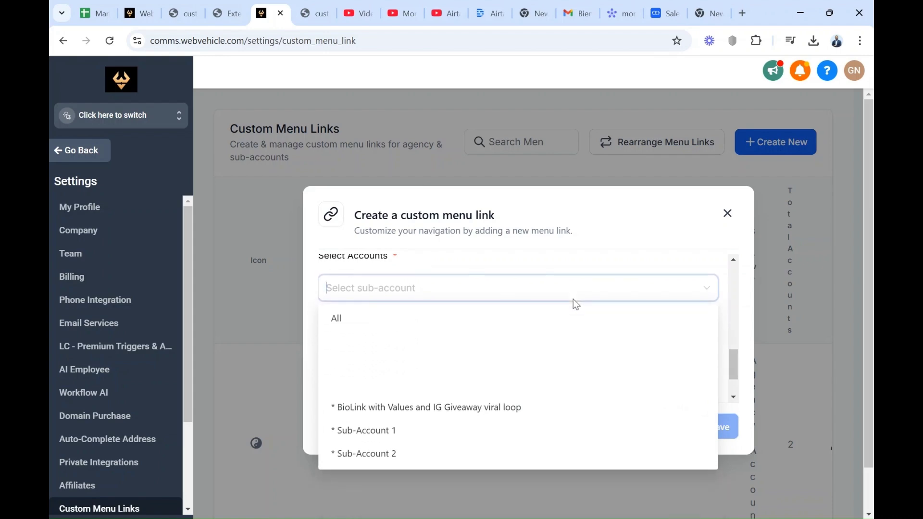
click(561, 306)
scroll(561, 305, down, 2)
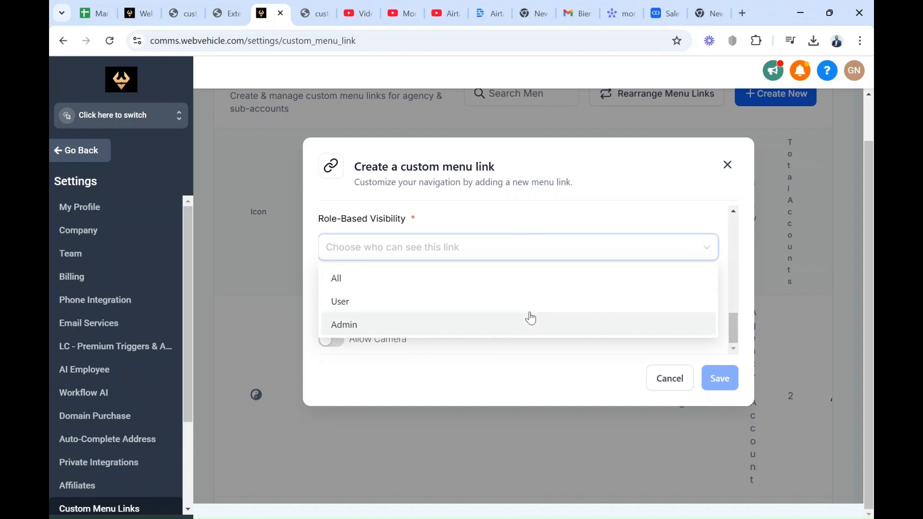
click(612, 369)
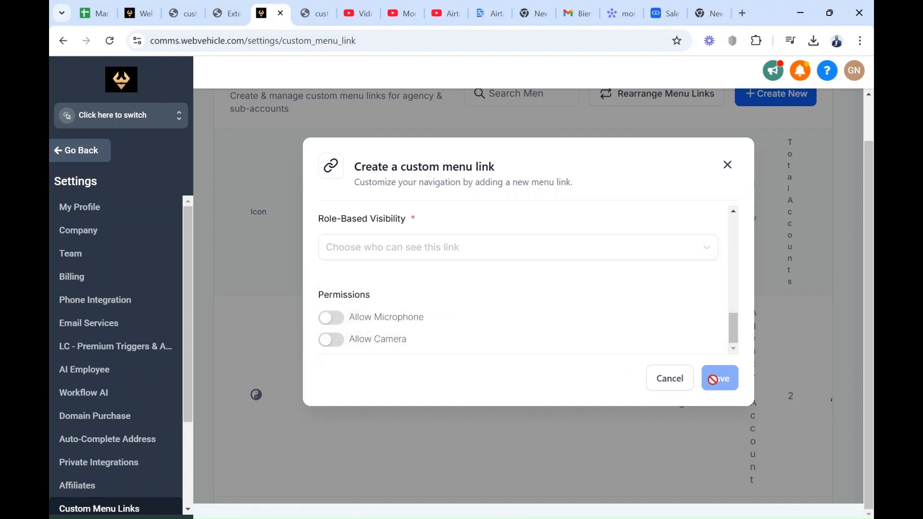
click(671, 381)
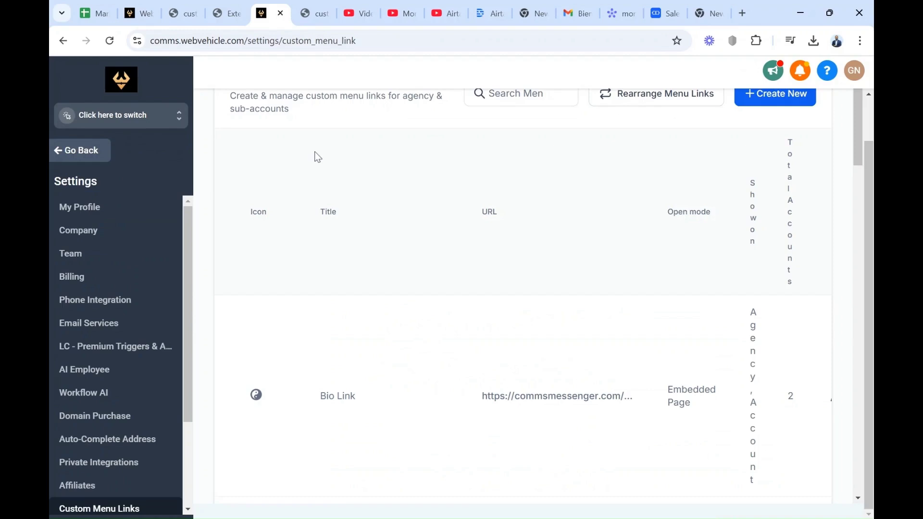
Step: Open the Greg apps custom menu page from Sub-Account 1's launchpad
click(139, 13)
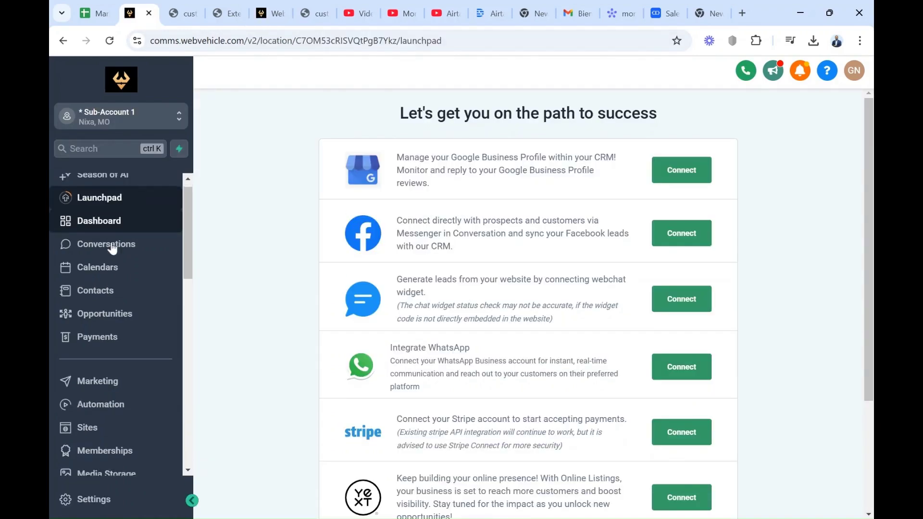
scroll(112, 245, down, 3)
scroll(112, 247, down, 3)
scroll(112, 248, down, 3)
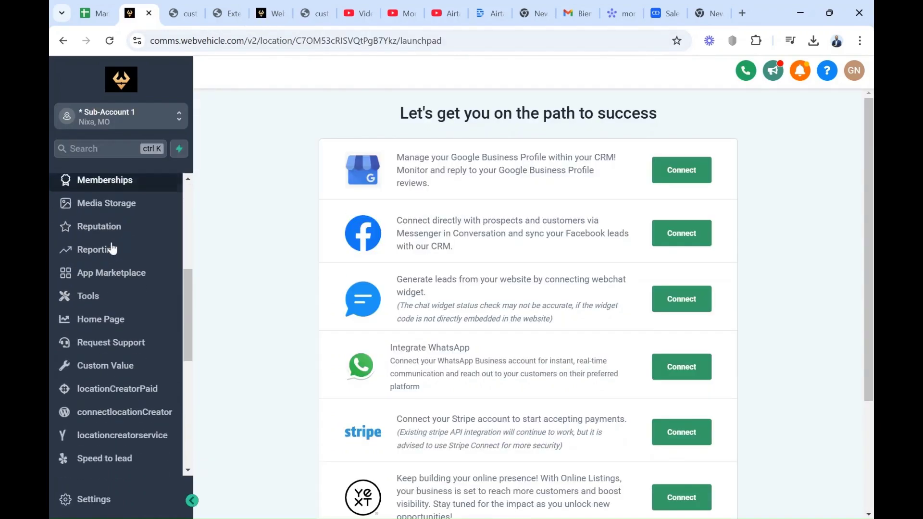
scroll(112, 247, down, 2)
scroll(112, 247, down, 3)
scroll(112, 248, down, 3)
scroll(112, 247, down, 3)
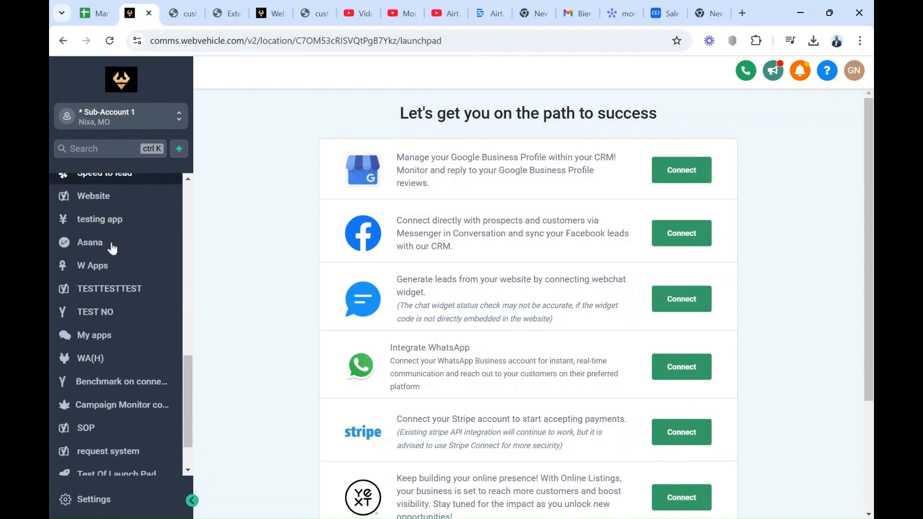
scroll(112, 248, down, 2)
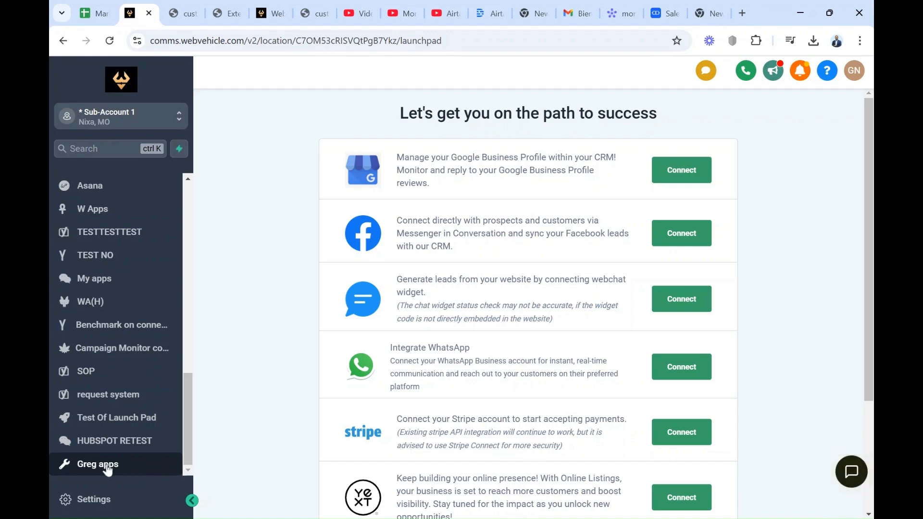
click(106, 465)
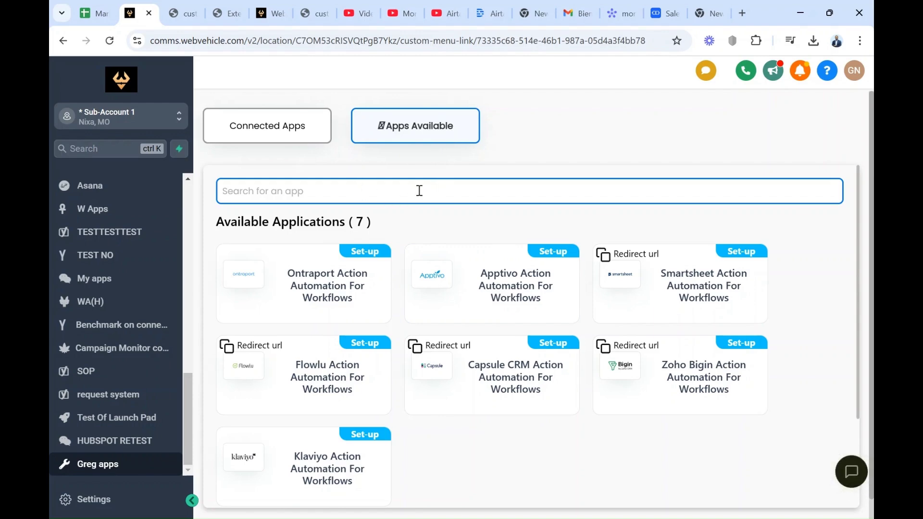
text(monday)
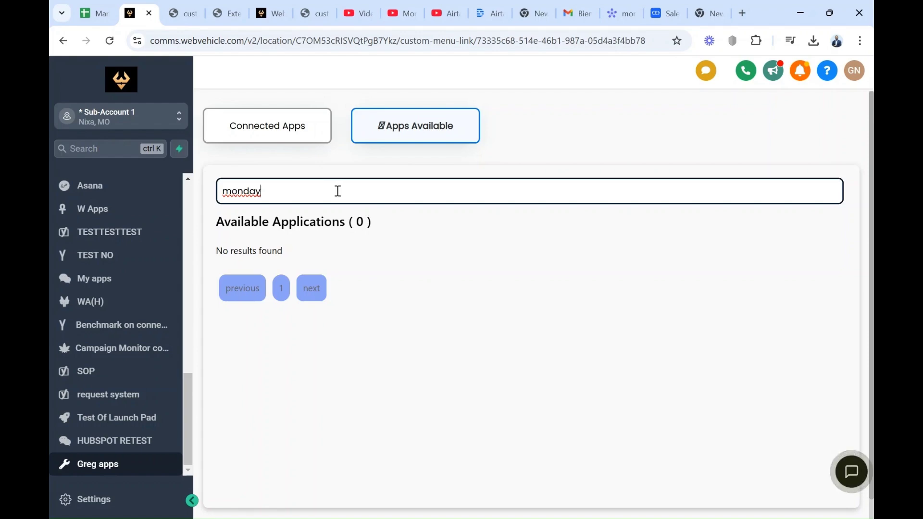
Step: Show the connected apps matching 'monday' and open Set-up on the Monday Action card
click(312, 135)
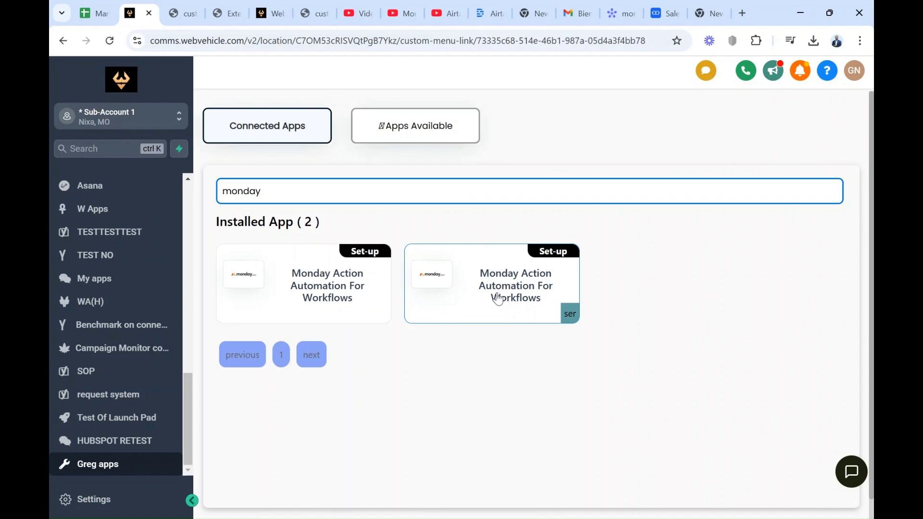
click(551, 252)
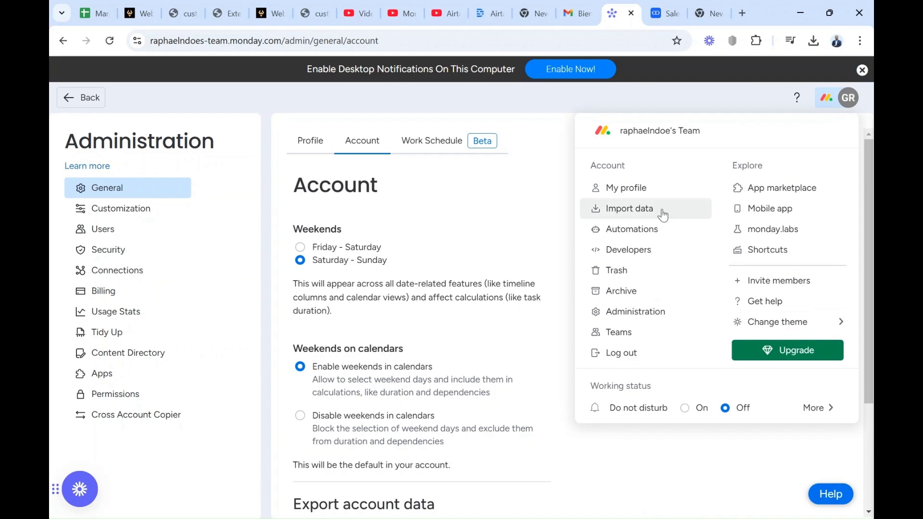
Step: Copy the Personal API Token from Administration > Connections > API, then return to WebVehicle's apiKey field
click(635, 311)
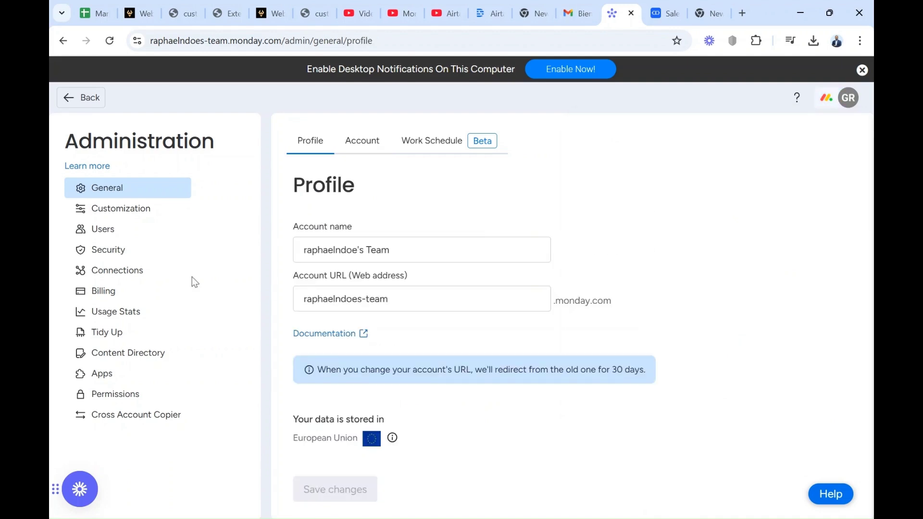
click(117, 270)
click(428, 140)
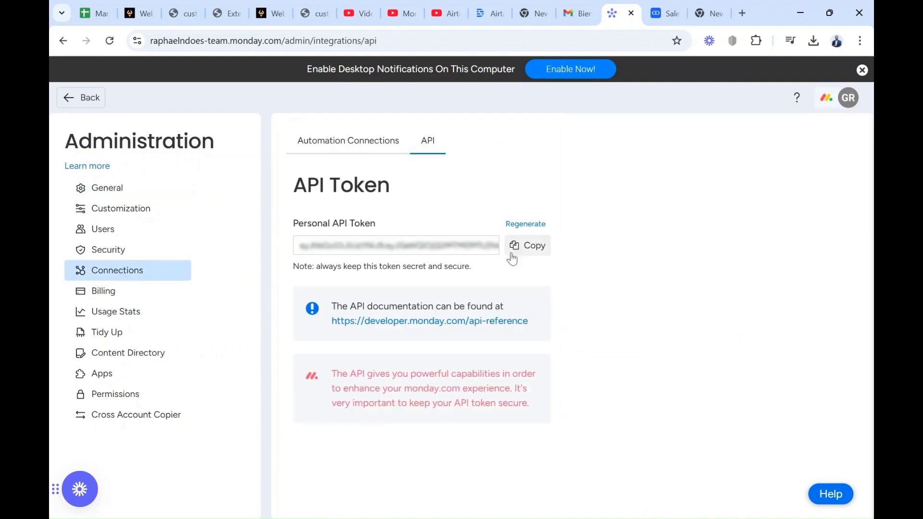
click(527, 249)
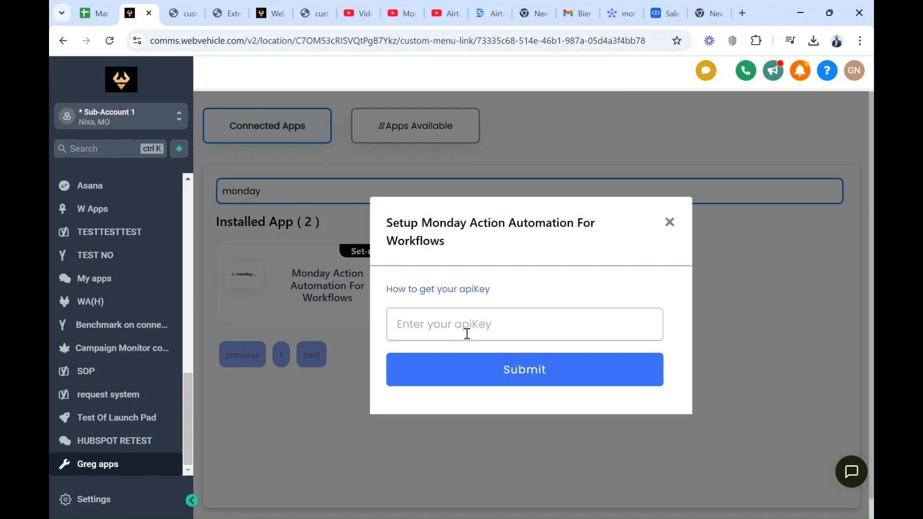
click(467, 331)
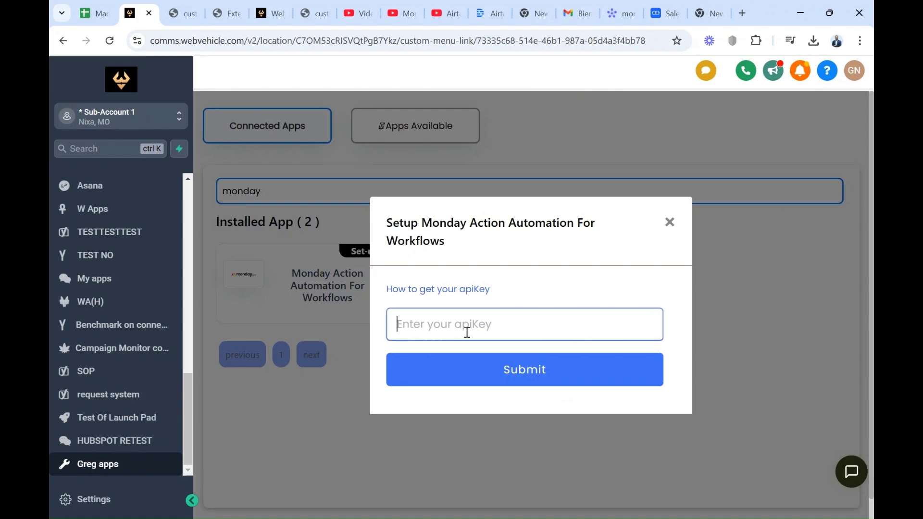
Step: Paste the monday.com API token into the apiKey field and submit it
key(ctrl+v)
click(516, 369)
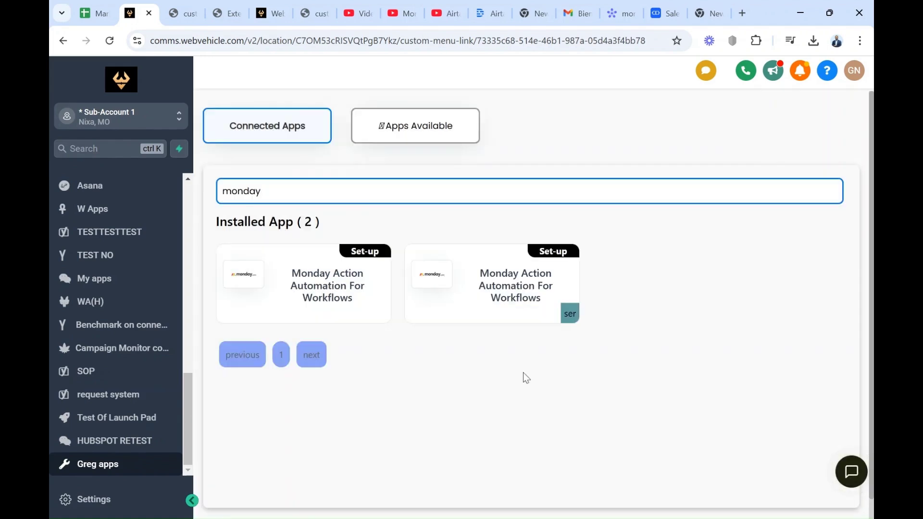